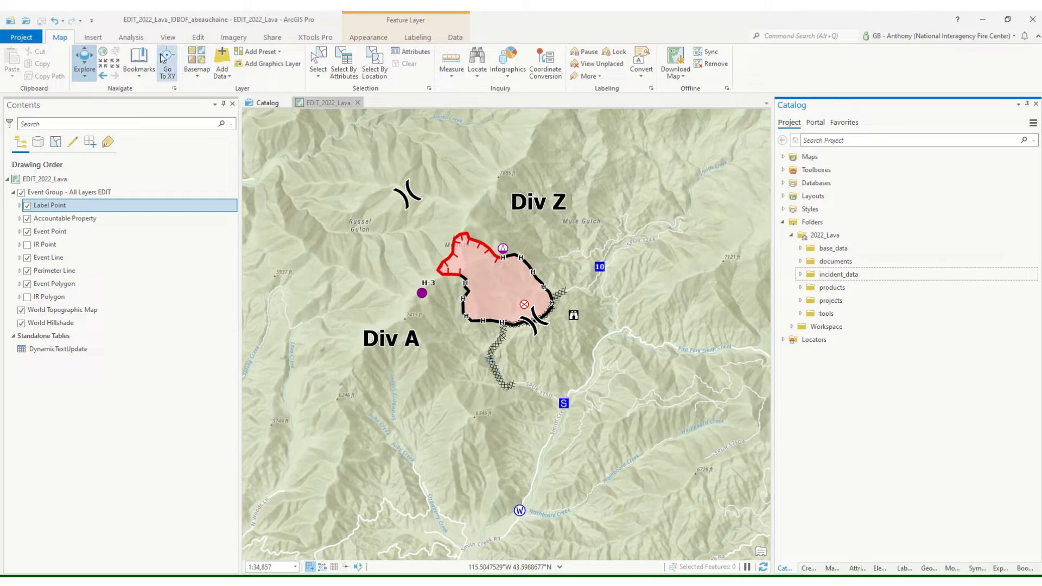
Step: From the Analysis Tools pane, search 'mobile' and open Mobile Geodatabase To File Geodatabase
left_click(134, 40)
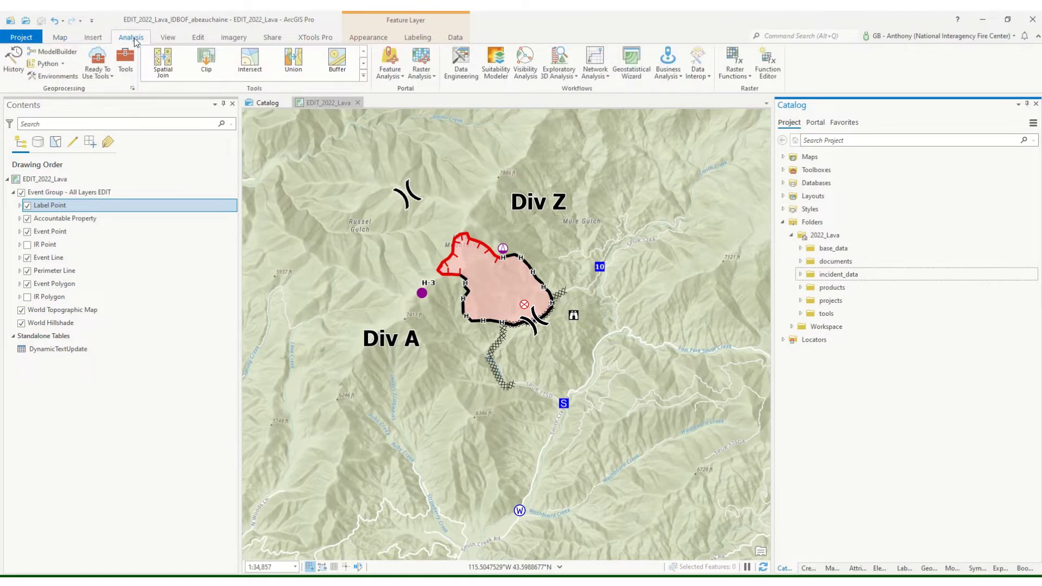
left_click(125, 67)
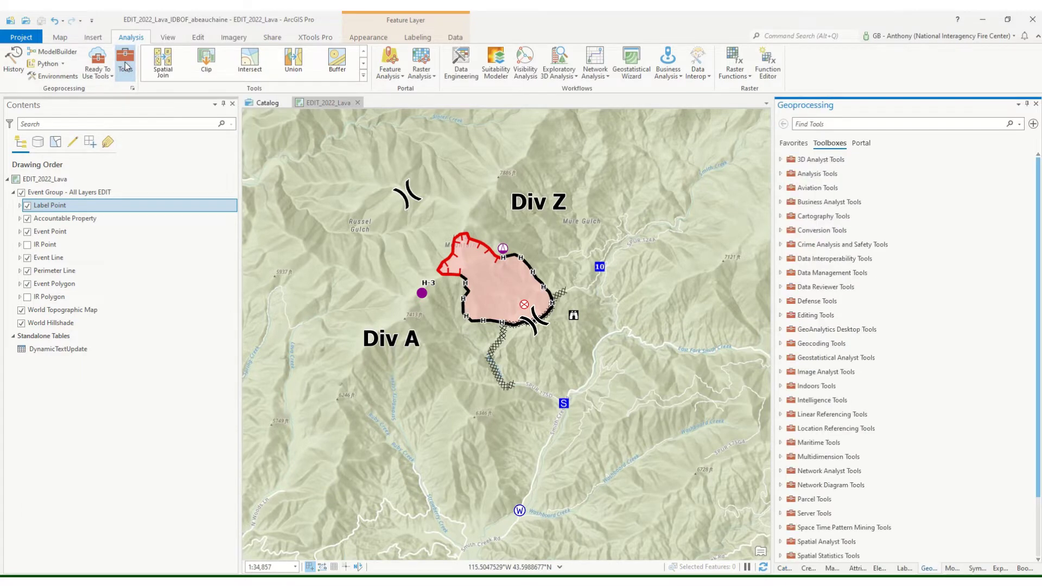
left_click(879, 124)
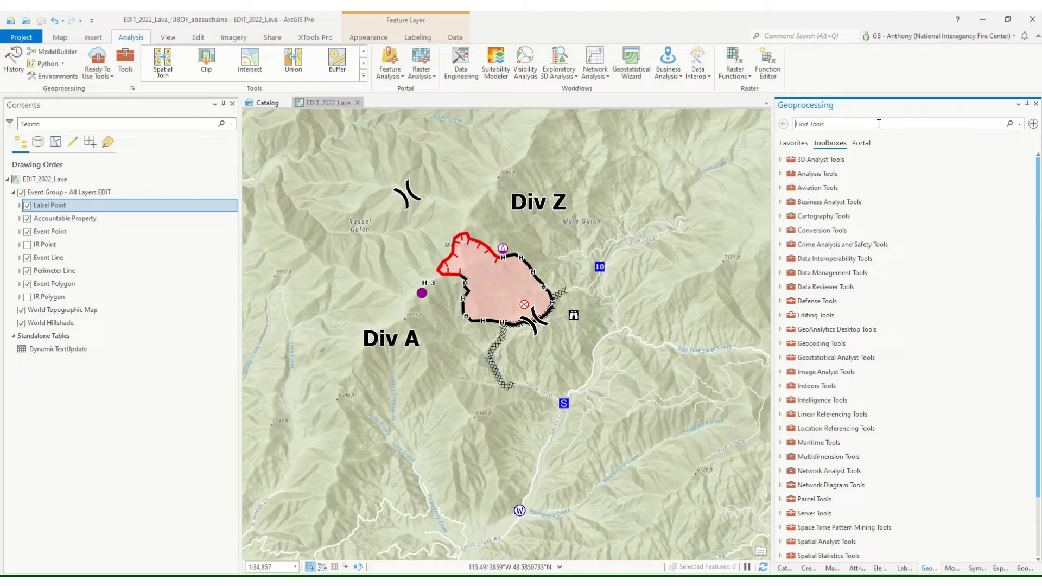
type("mobile")
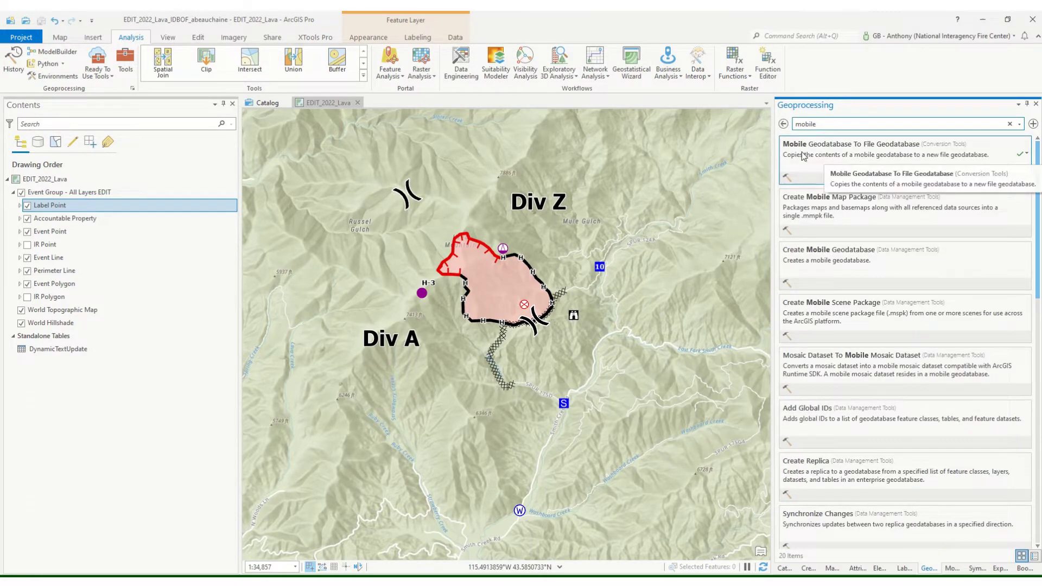
left_click(850, 160)
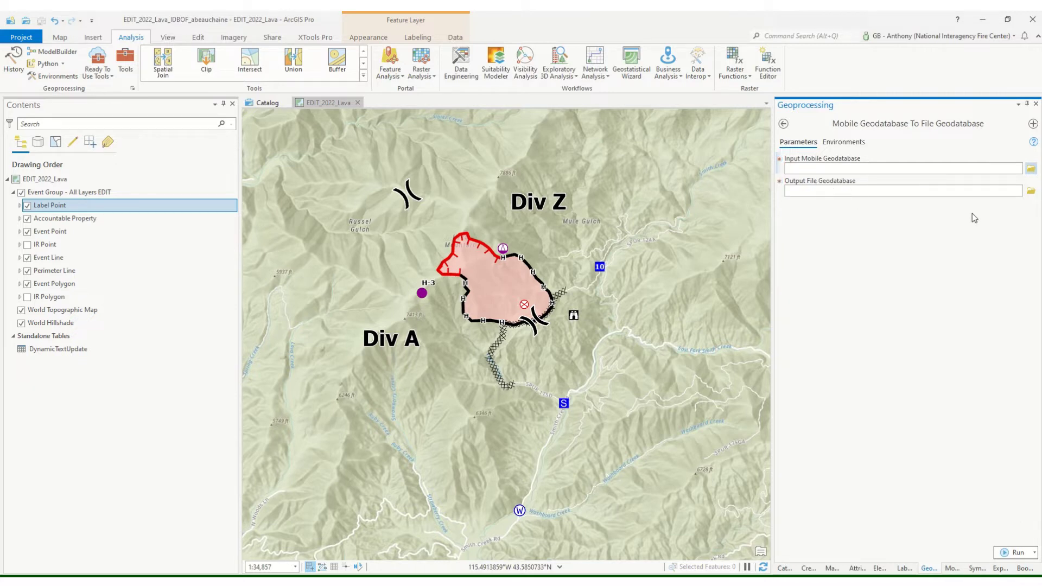
Step: Set the input to the Training_GISSEdit_NIFS_2022 mobile geodatabase in C:\Workspace\2022_Lava
left_click(1030, 171)
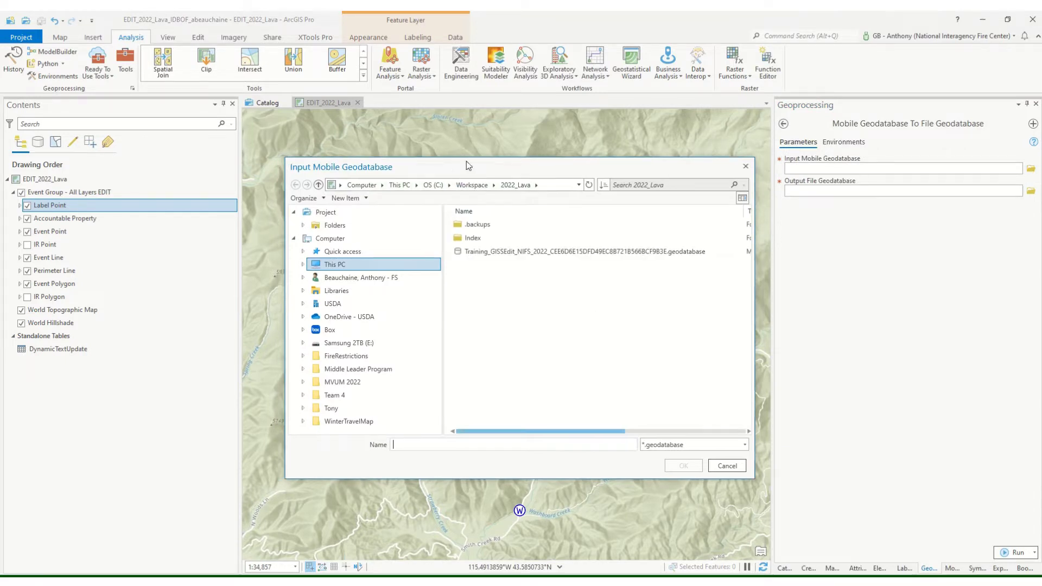
left_click_drag(460, 167, 467, 158)
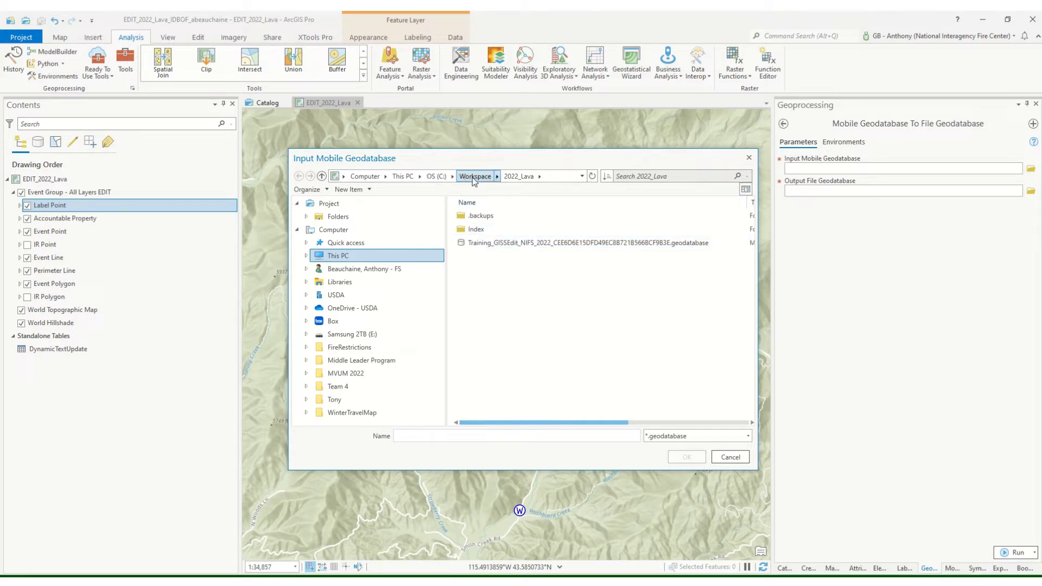
left_click(519, 246)
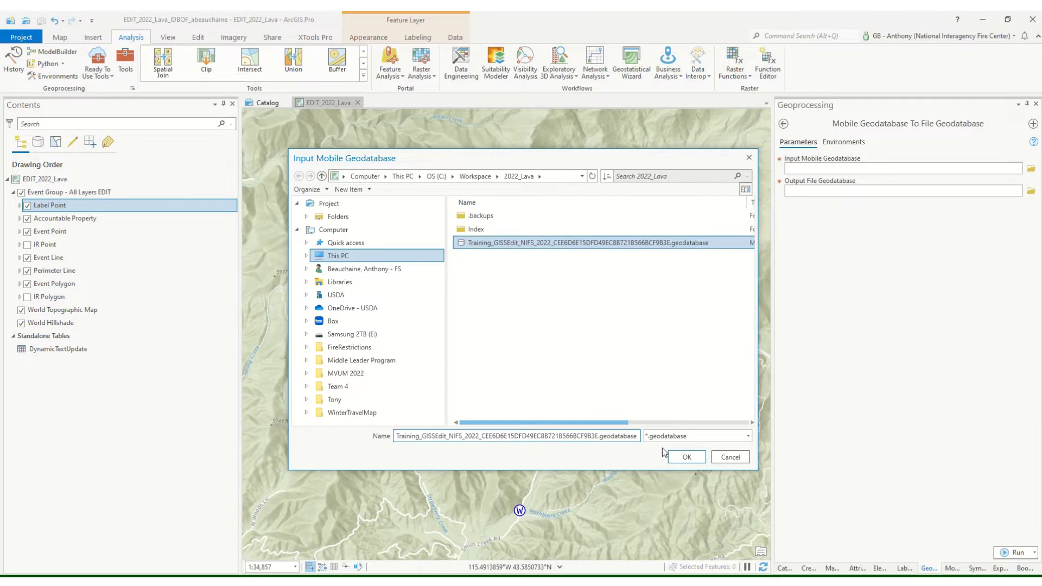
left_click(685, 457)
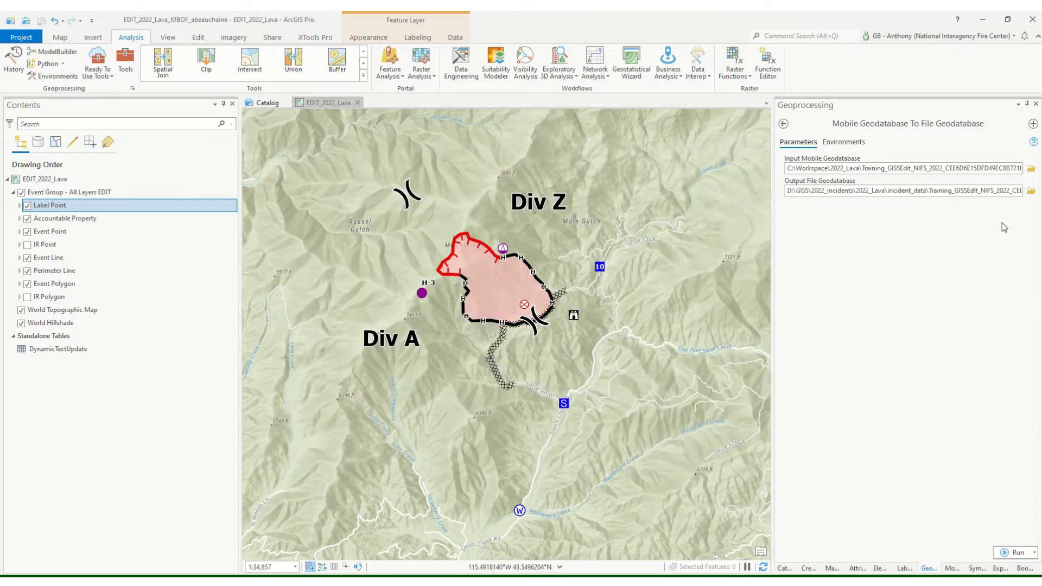
Step: Browse the output location to 2022_Lava\incident_data\backups
left_click(1030, 191)
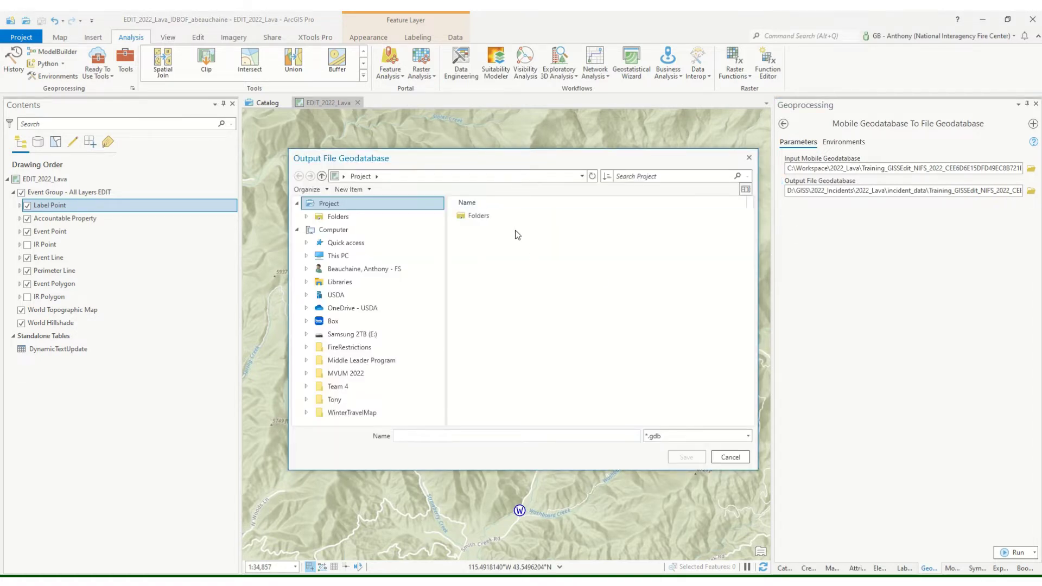
left_click(338, 218)
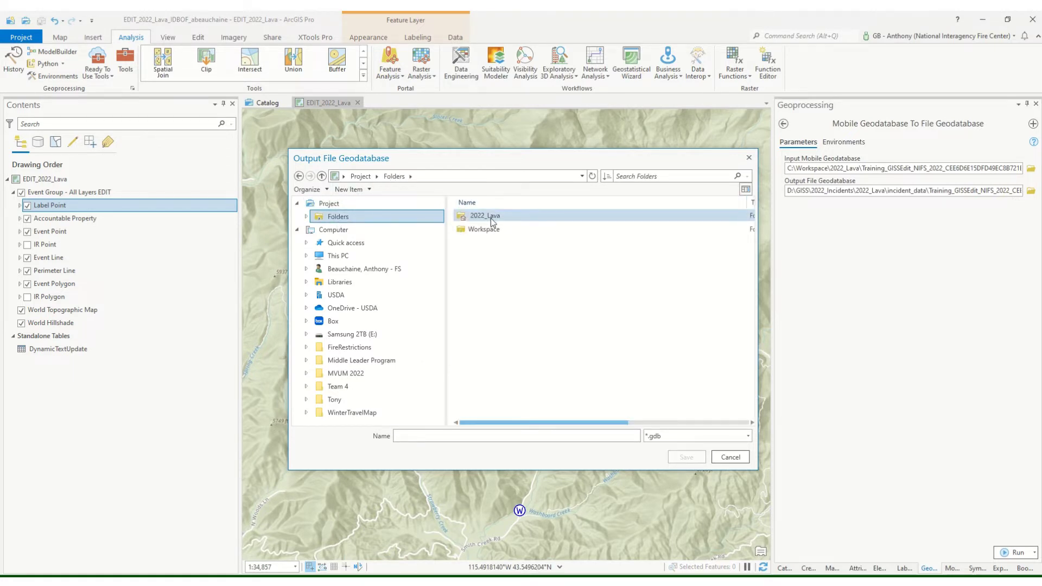
left_click(480, 217)
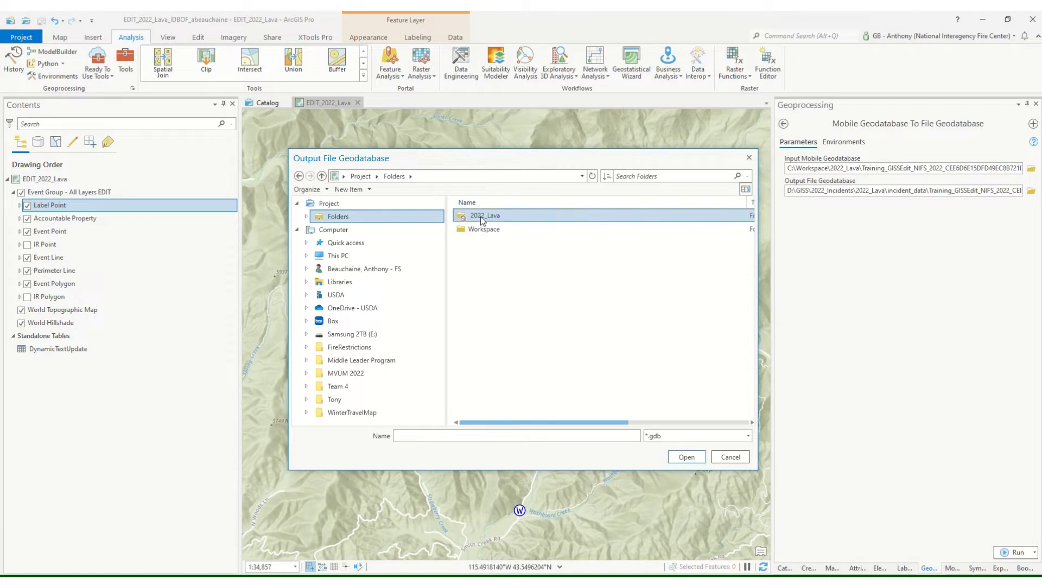
double_click(482, 216)
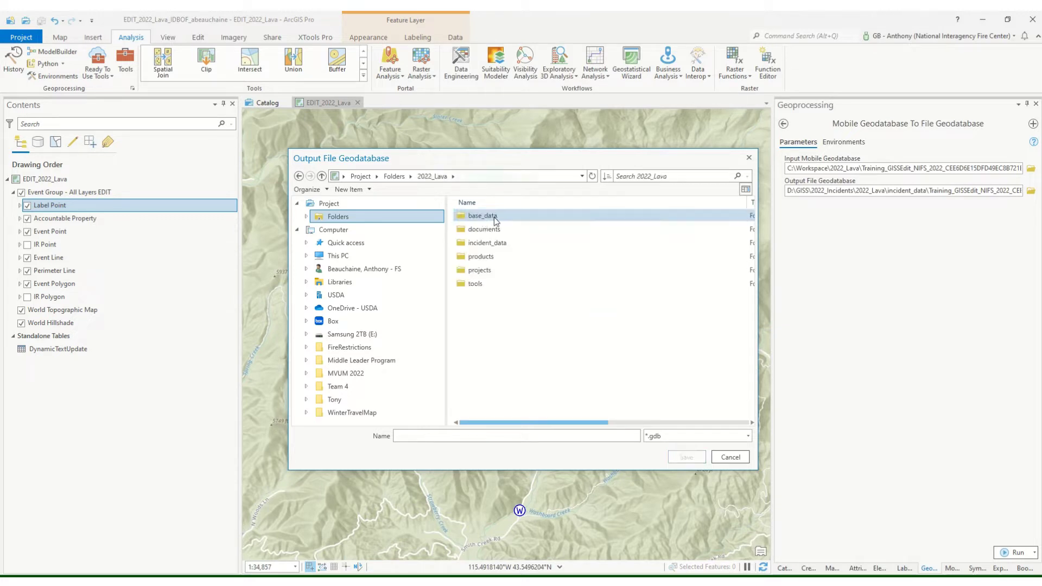
double_click(483, 246)
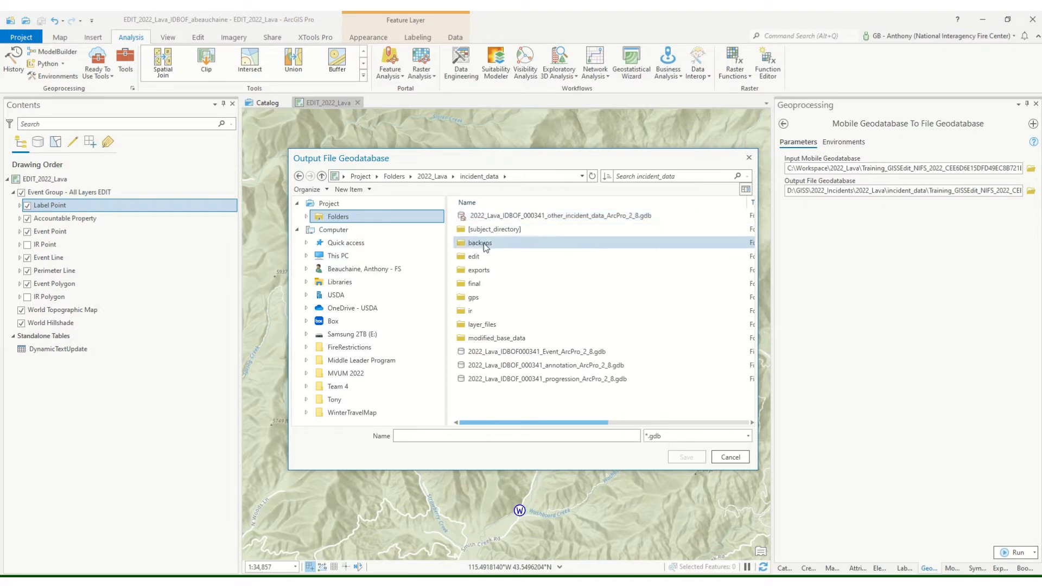
double_click(483, 243)
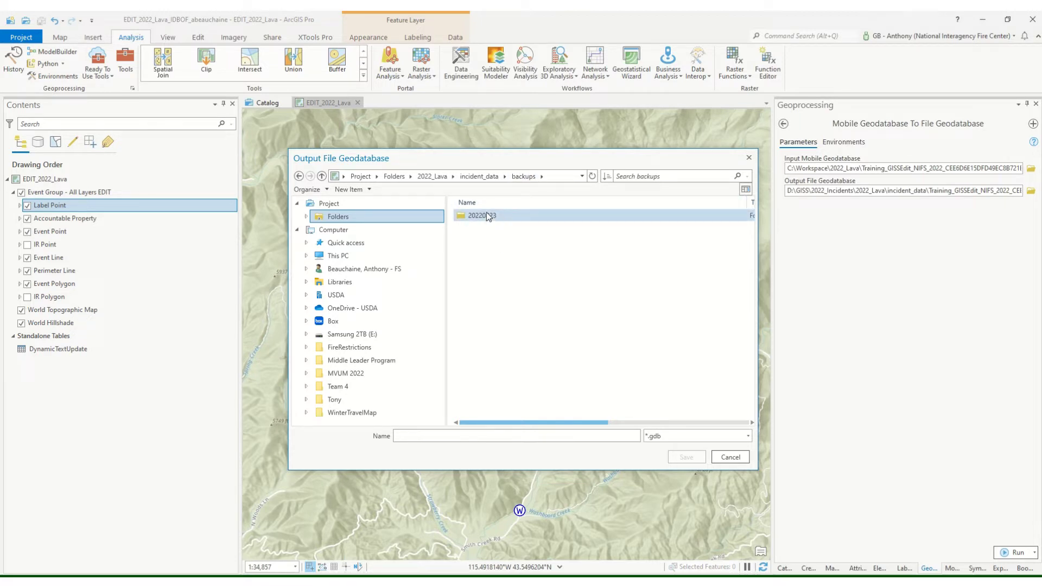
Step: Create a new folder named 20220224 inside backups and open it
left_click(351, 189)
left_click(360, 204)
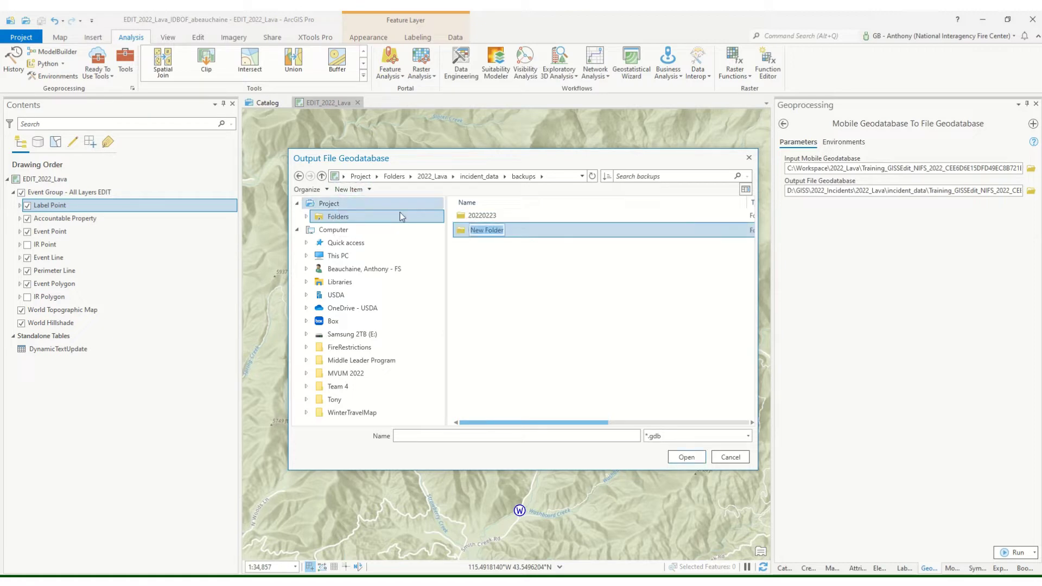
type("202")
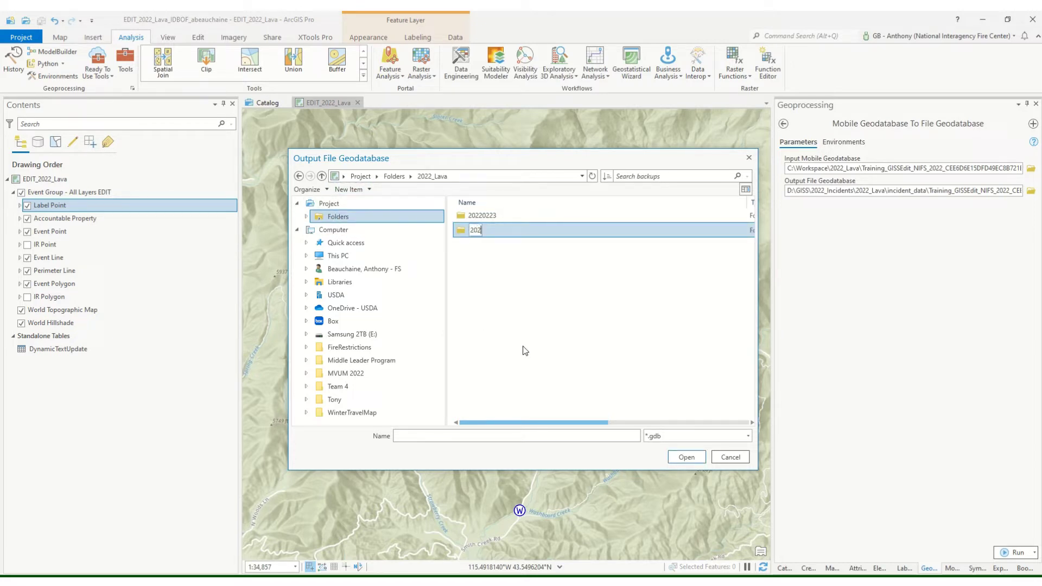
type("20224")
key("Return")
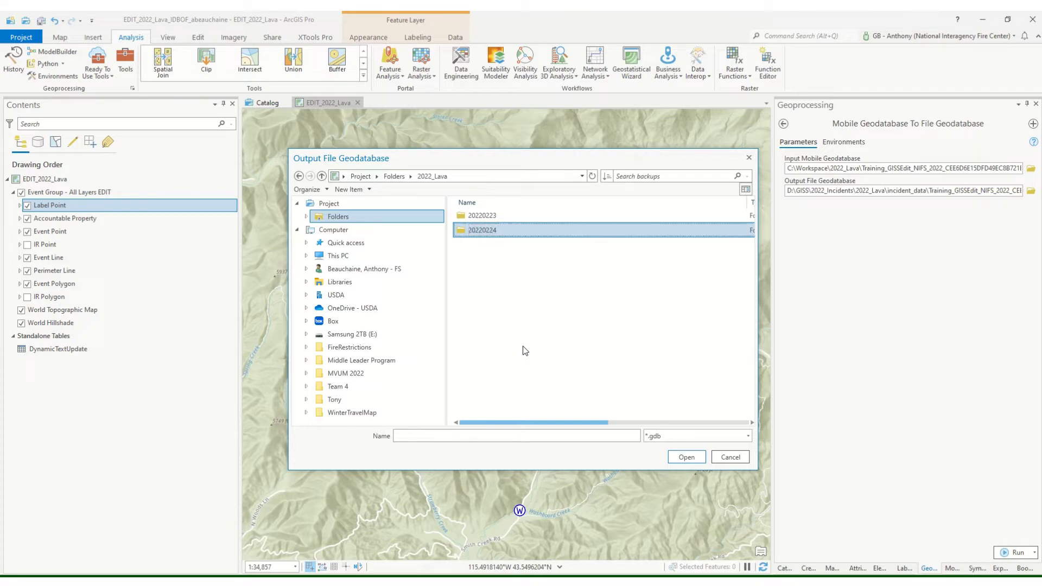
double_click(473, 230)
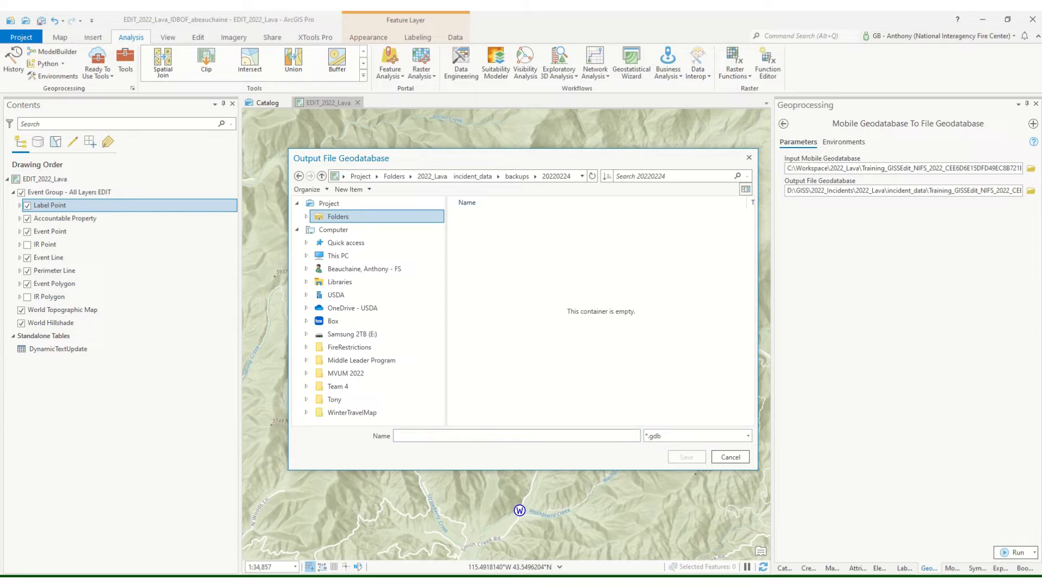
left_click(360, 535)
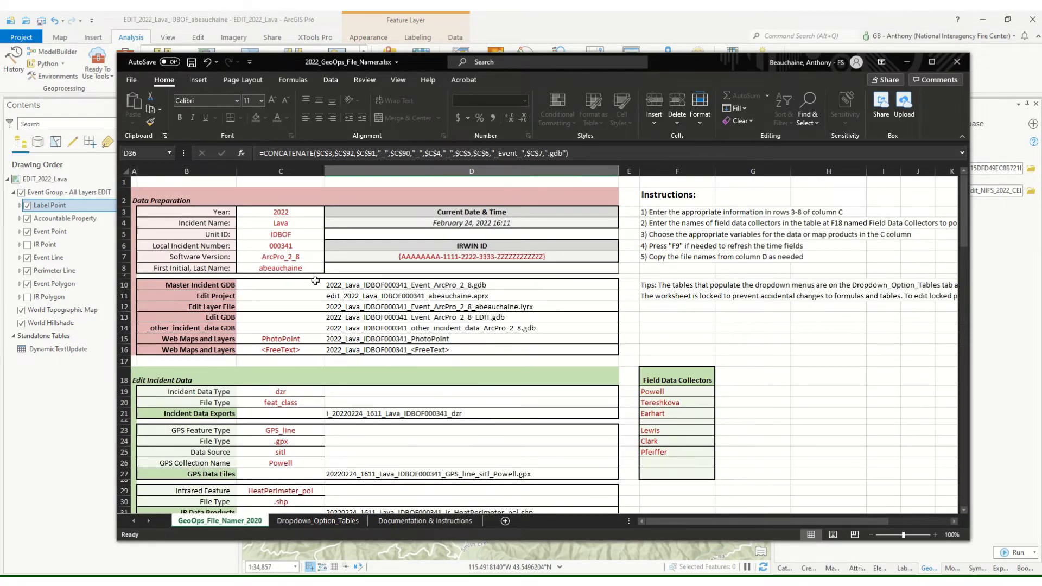
Step: Copy 20220224_1611_Lava_IDBOF000341_Event_ArcPro_2_8.gdb from cell D36 for the output name
scroll(321, 300, "down", 3)
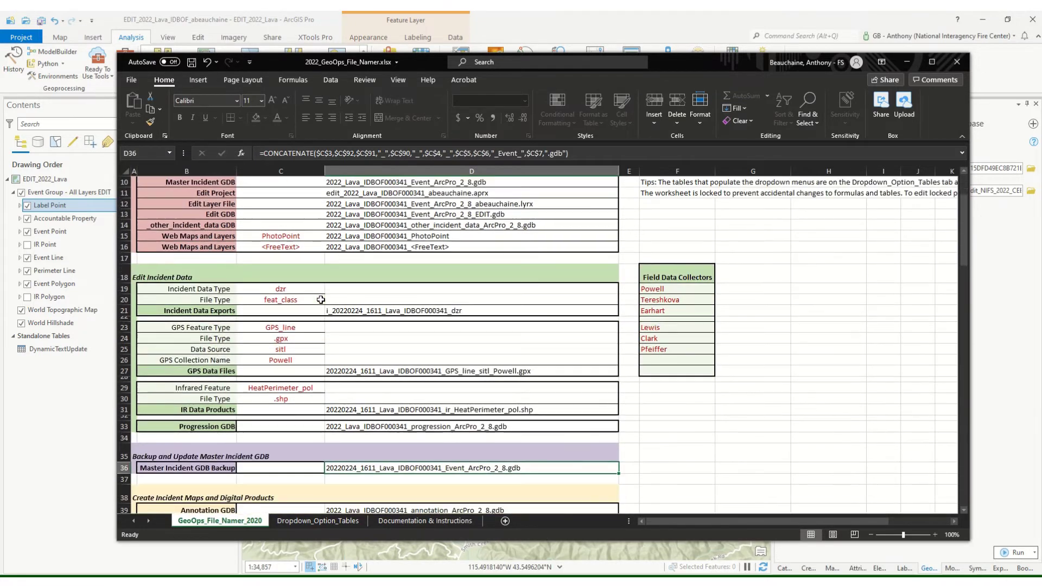
scroll(321, 300, "down", 1)
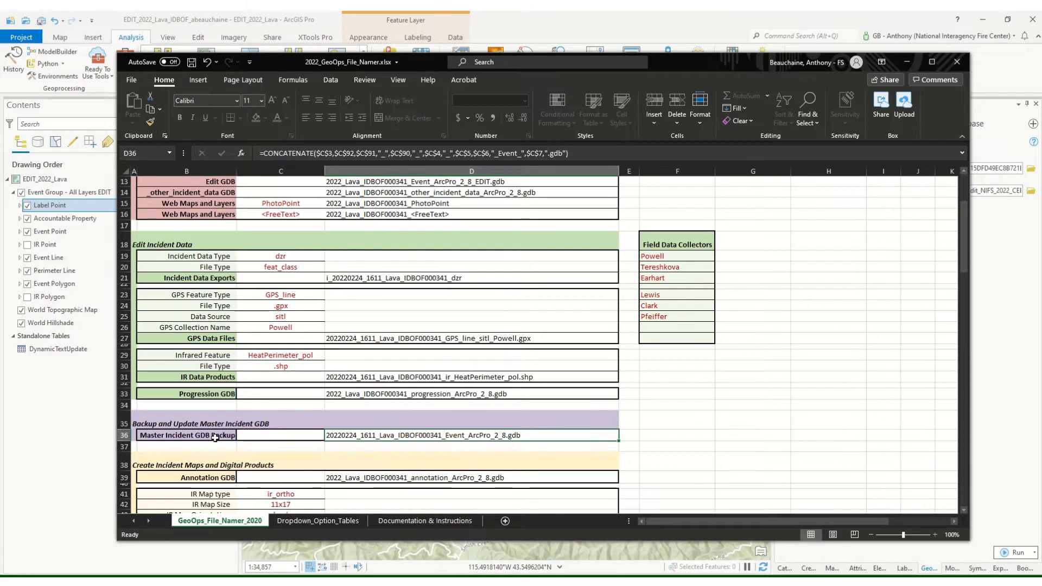
right_click(490, 434)
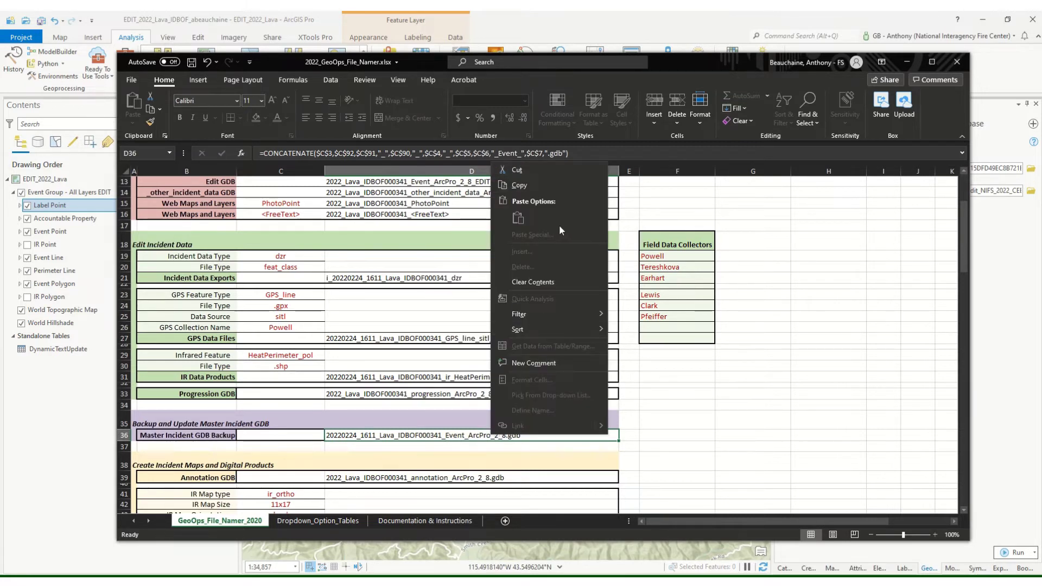
left_click(533, 186)
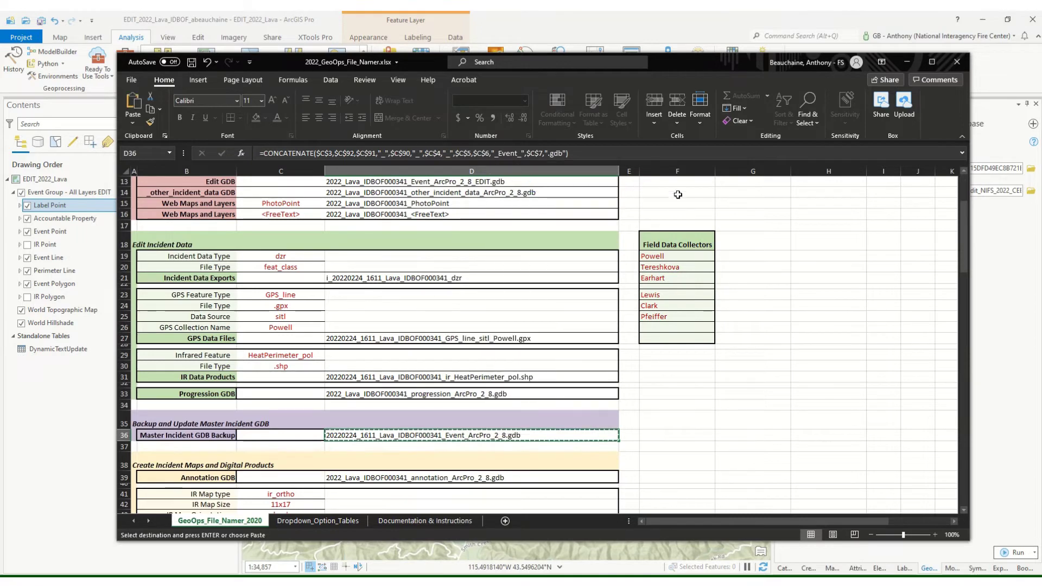
left_click(906, 62)
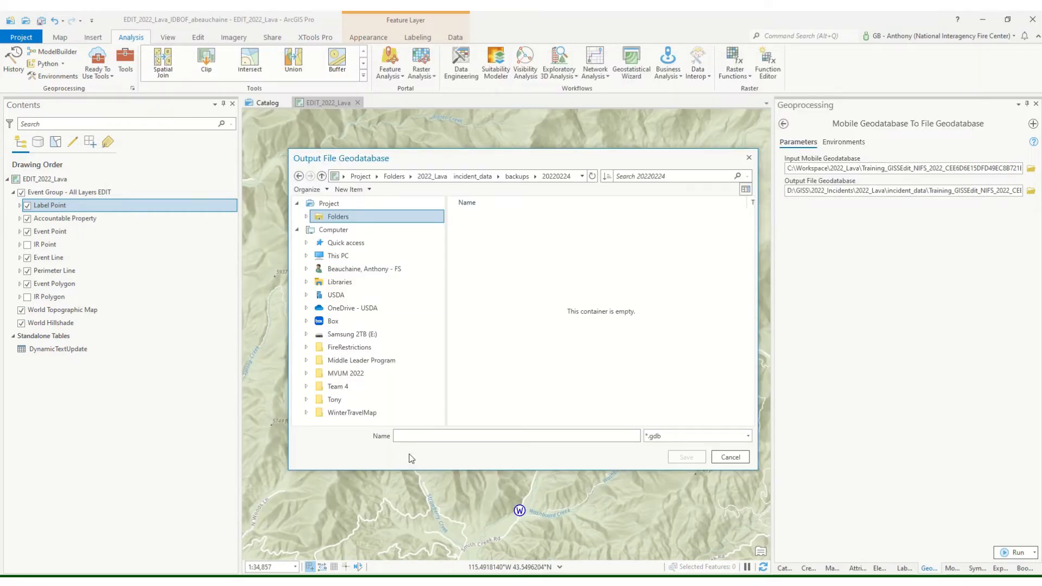
right_click(416, 437)
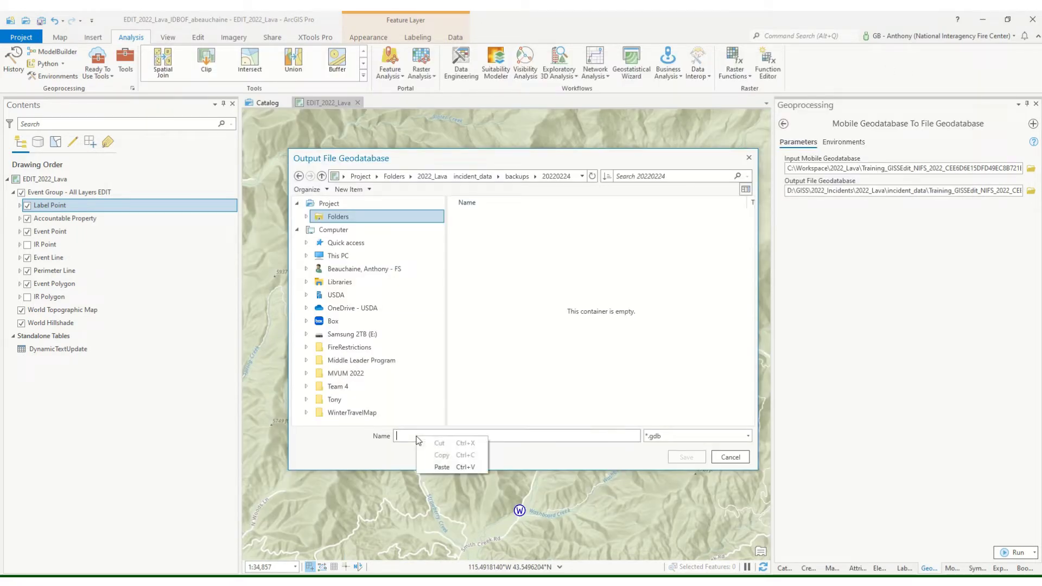
Step: Paste the dated backup name as the output geodatabase in backups\20220224 and run the conversion
left_click(442, 467)
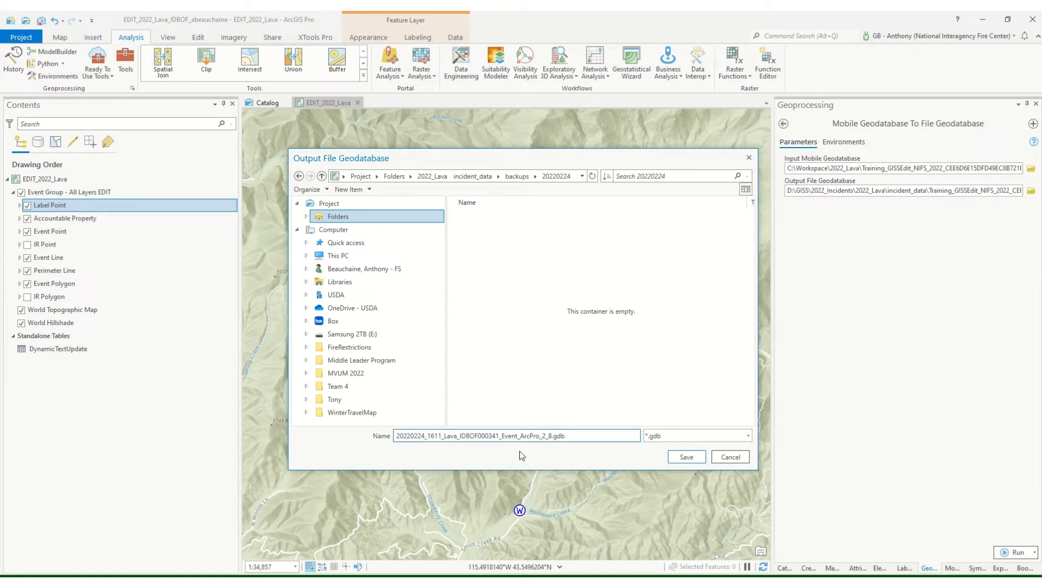
left_click(686, 457)
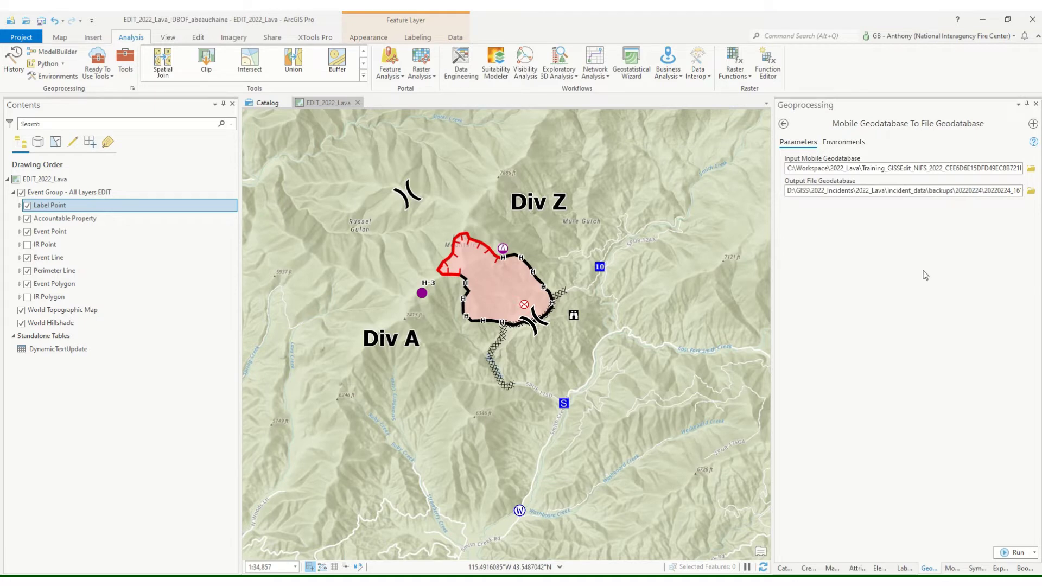
left_click(1018, 553)
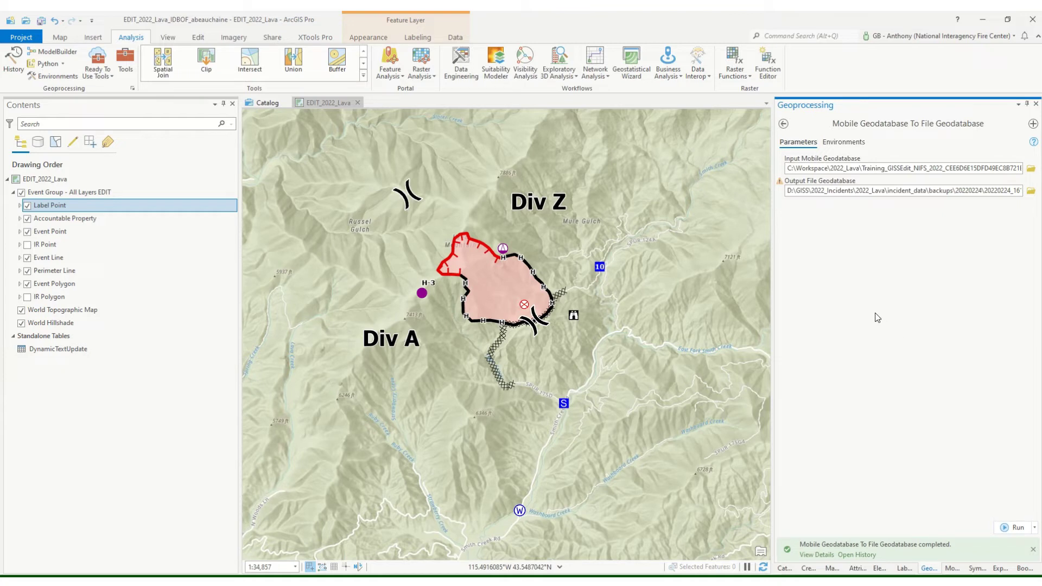
Step: In Catalog, refresh 2022_Lava and expand incident_data > backups > 20220224
left_click(784, 568)
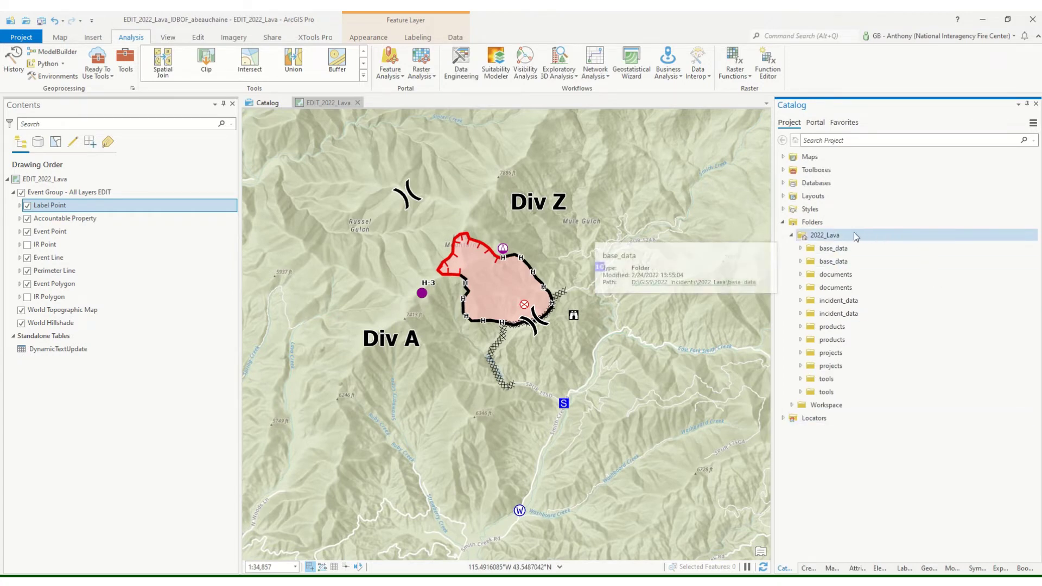
right_click(829, 236)
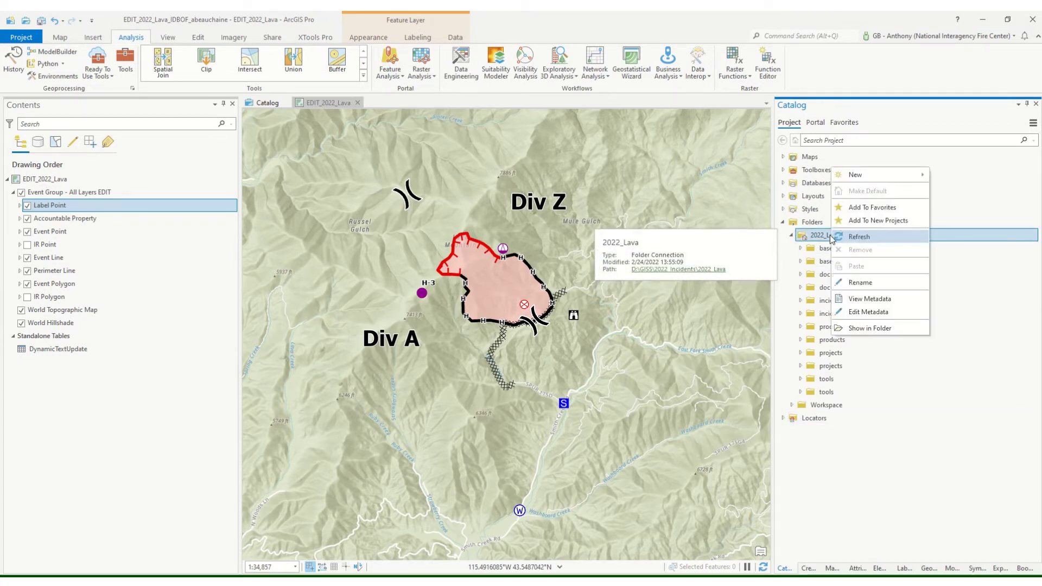
left_click(856, 234)
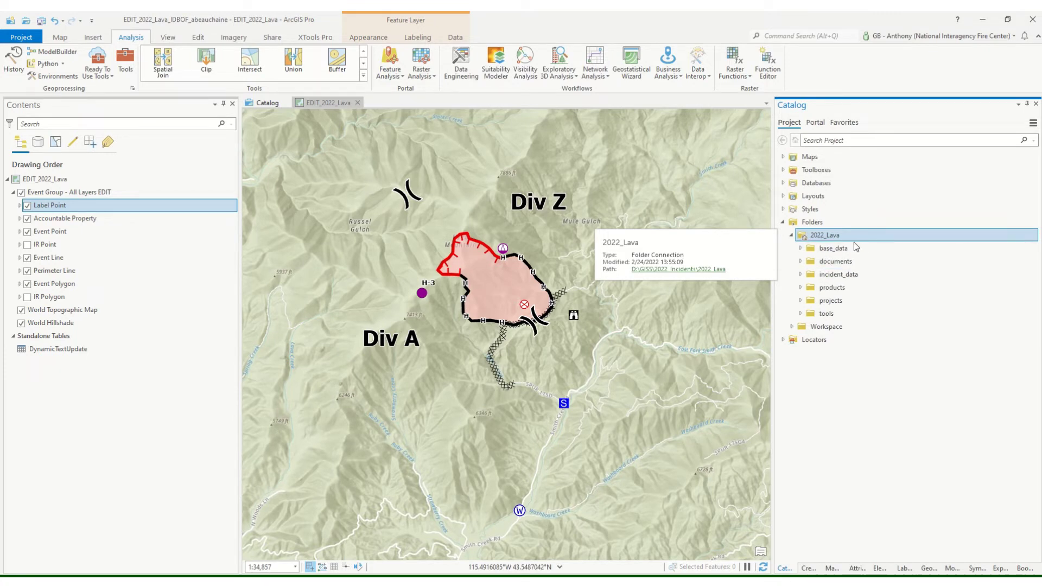
left_click(801, 275)
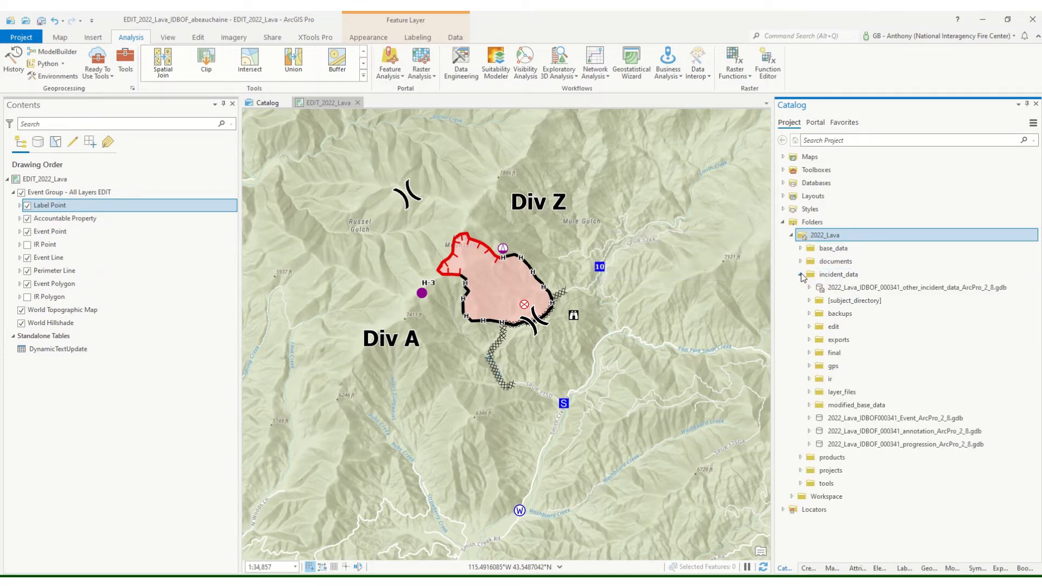
left_click(809, 314)
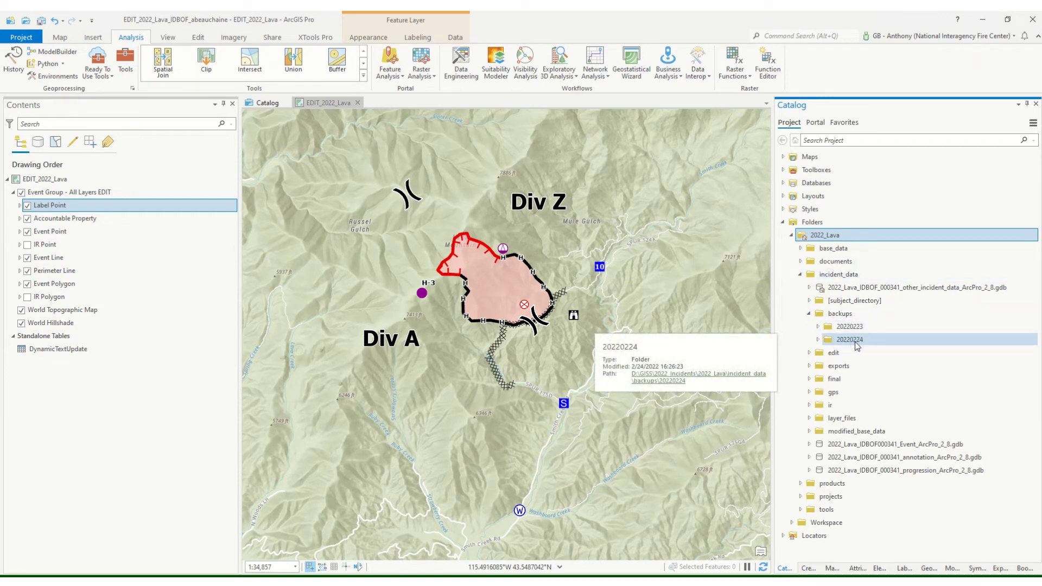
left_click(818, 340)
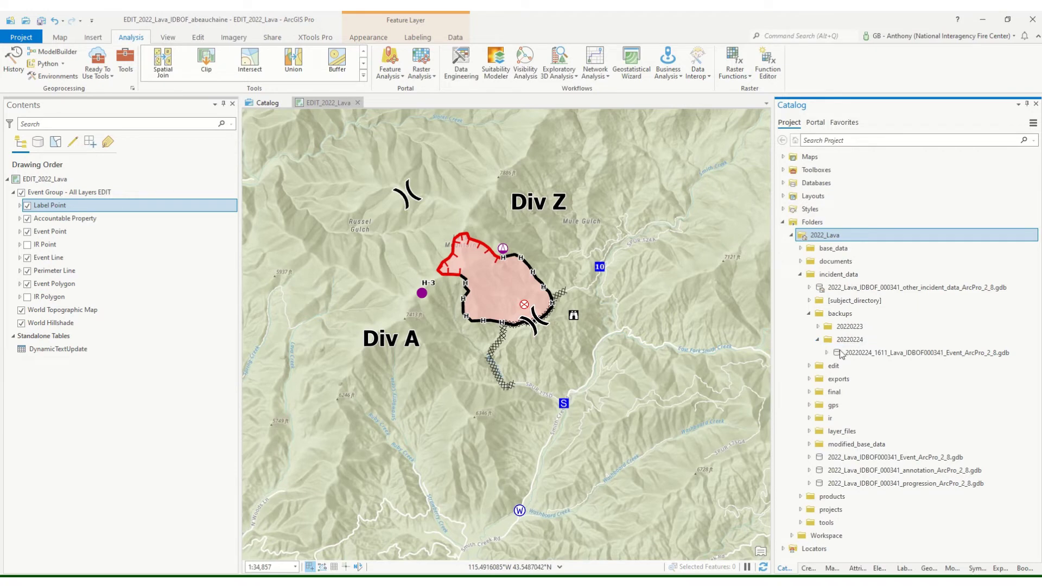
Step: Copy the 20220224_1611 Event backup .gdb and paste it into the incident_data folder
right_click(895, 354)
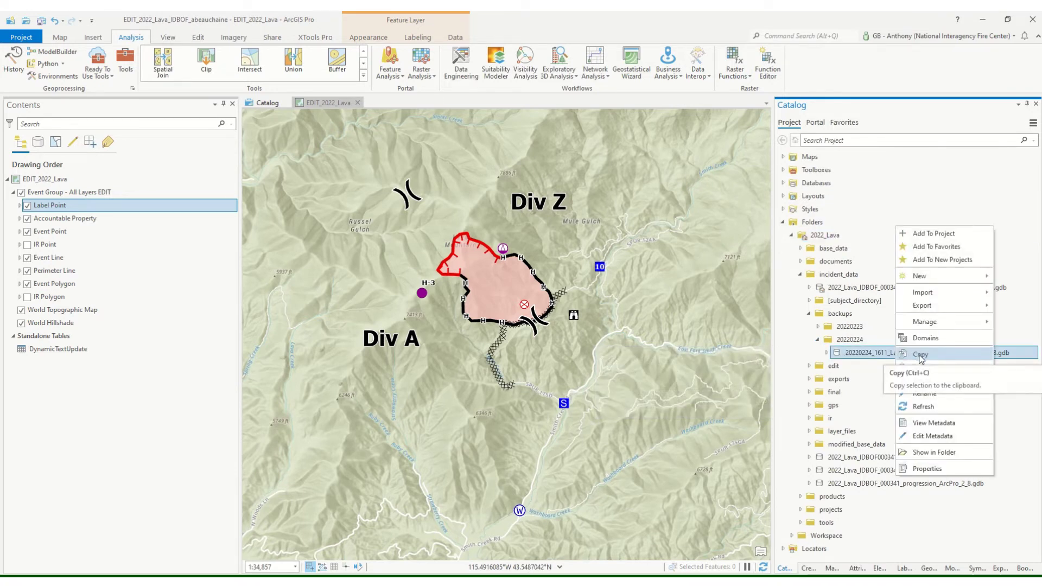
left_click(921, 356)
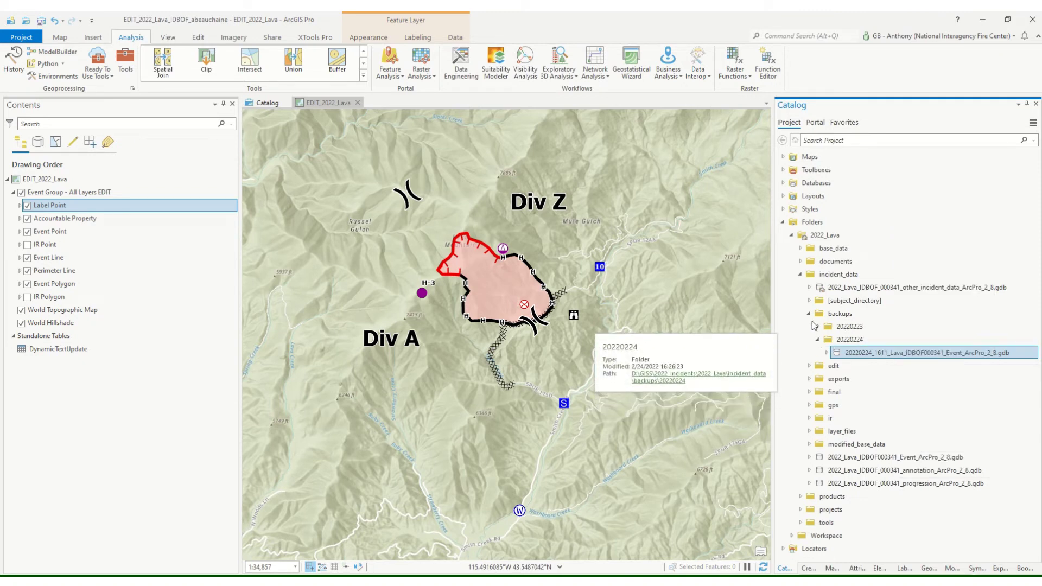
left_click(809, 314)
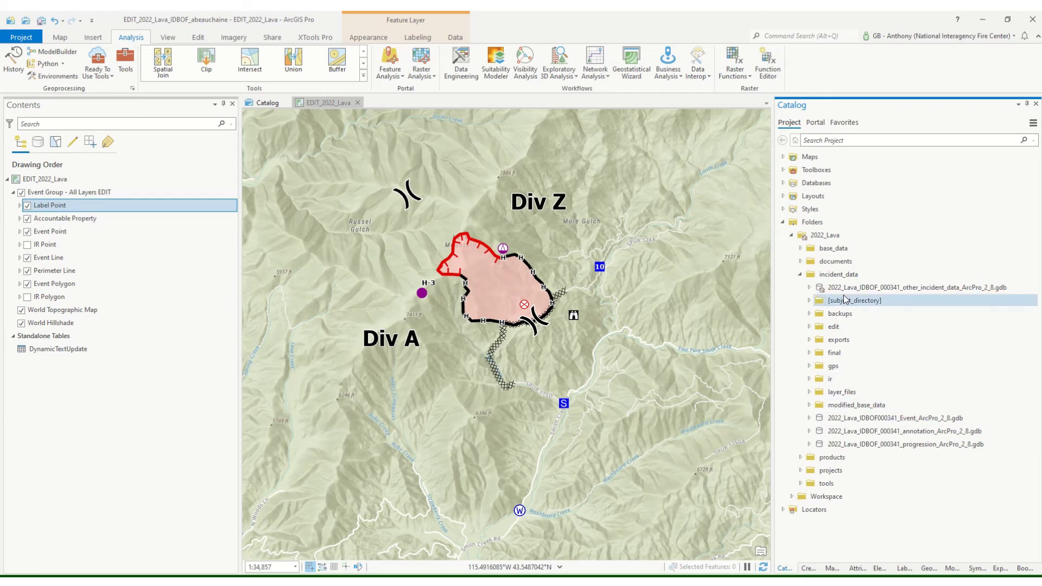
right_click(835, 278)
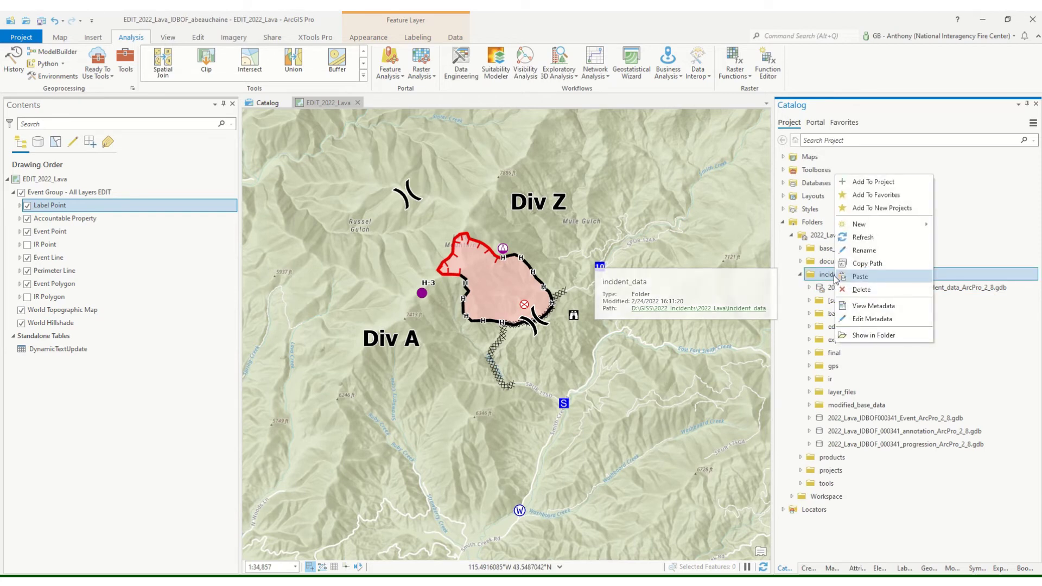
left_click(862, 277)
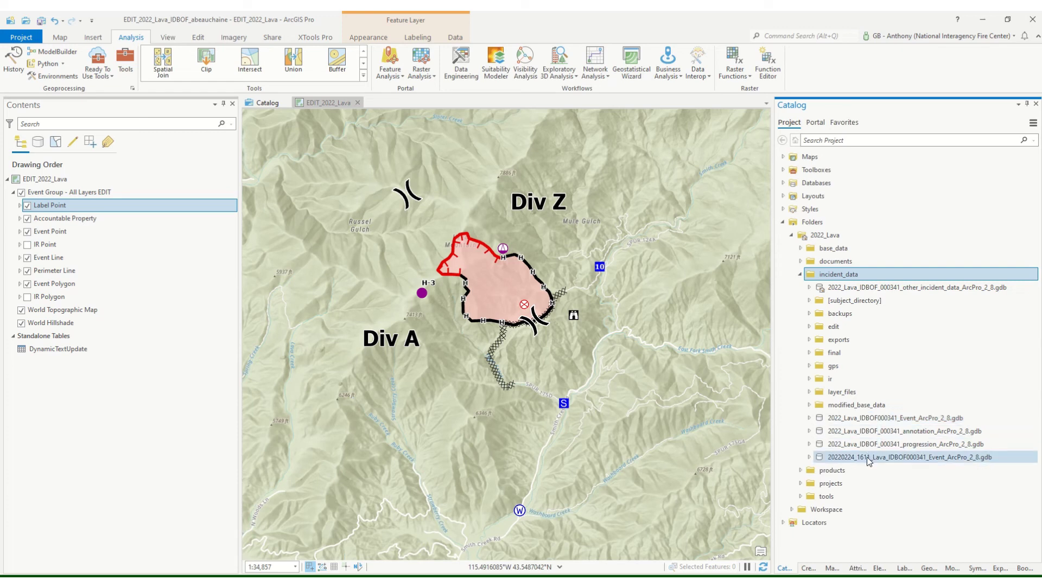
Step: Delete 2022_Lava_IDBOF000341_Event_ArcPro_2_8.gdb from incident_data, cancelling an accidental rename first
left_click(882, 419)
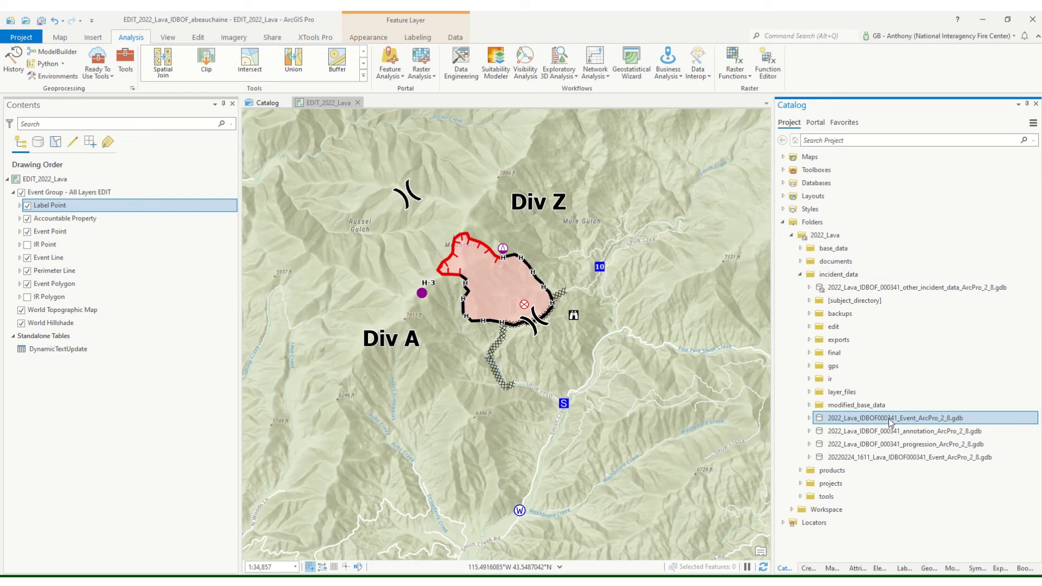
left_click(890, 419)
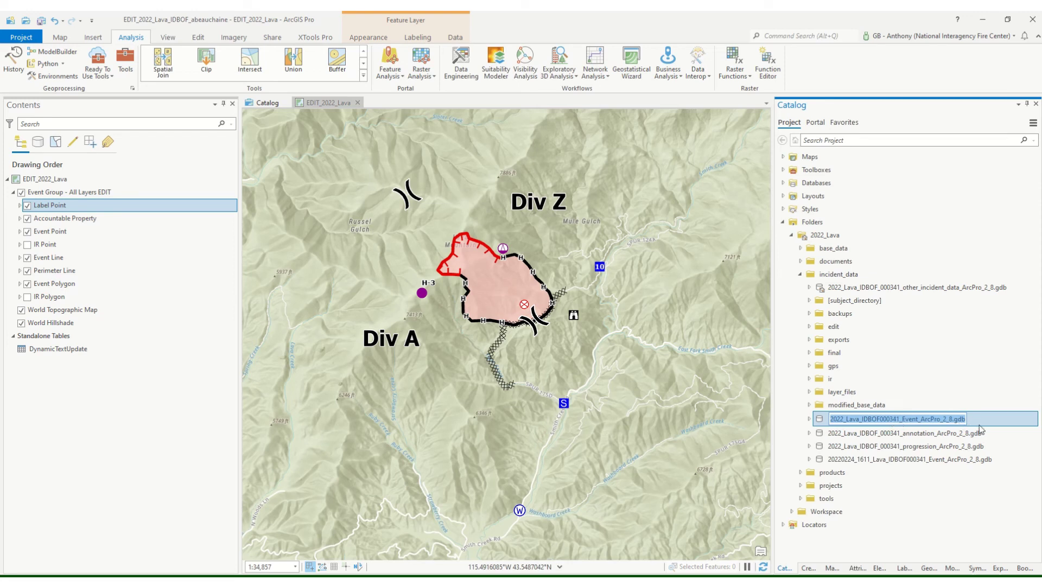
key("Escape")
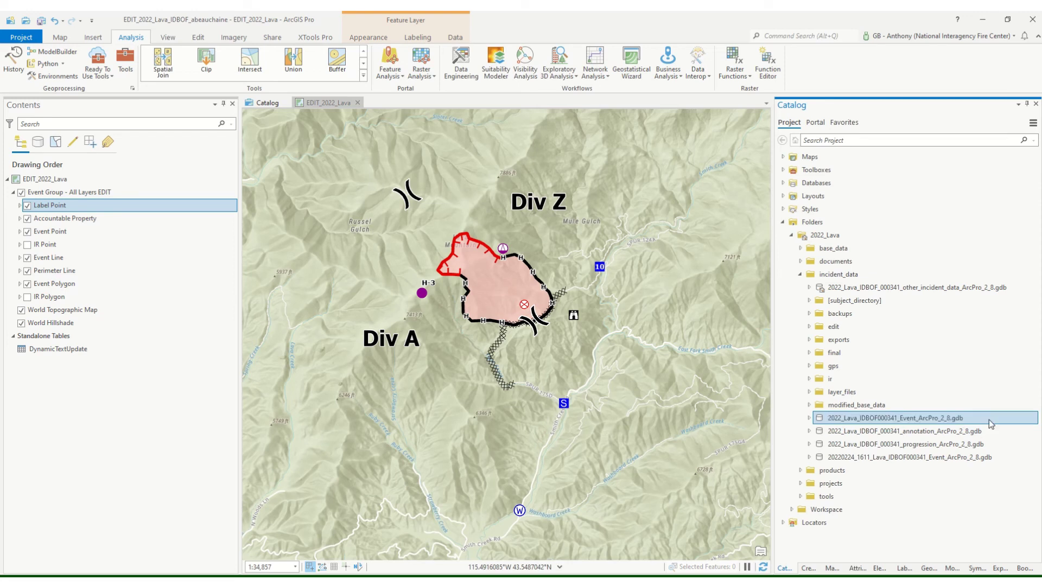
right_click(932, 424)
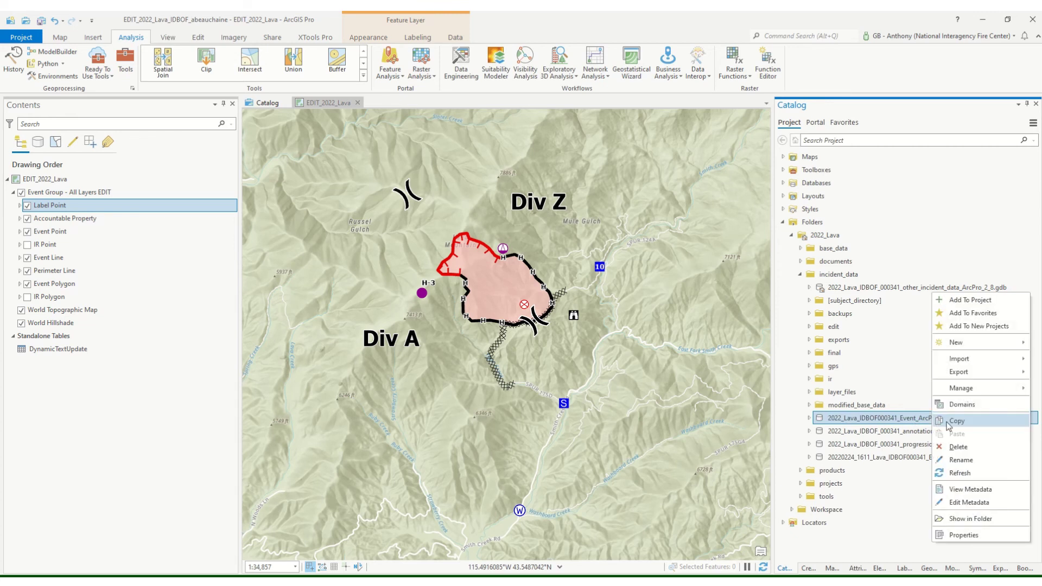
left_click(959, 447)
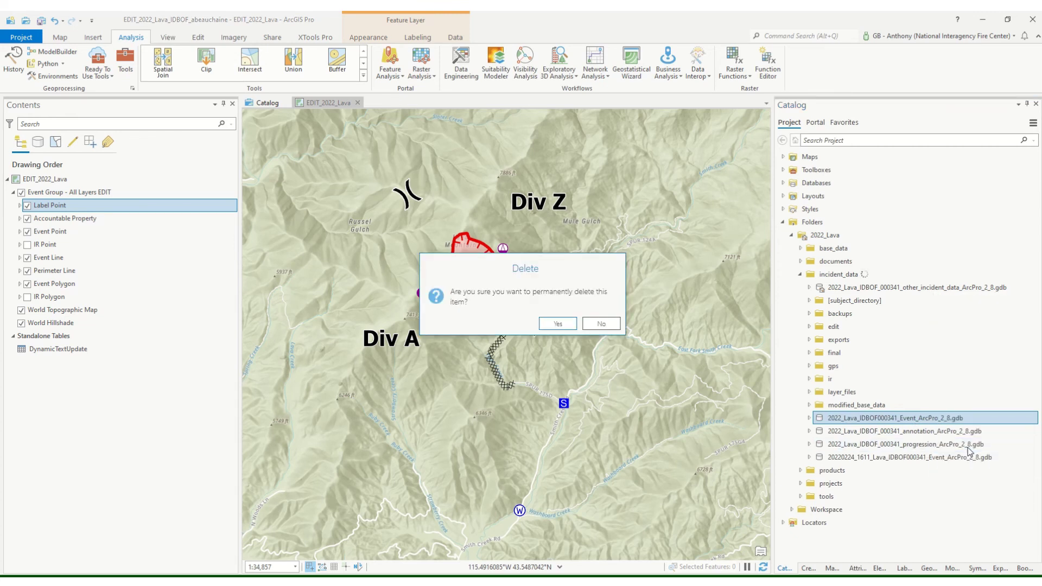
left_click(557, 324)
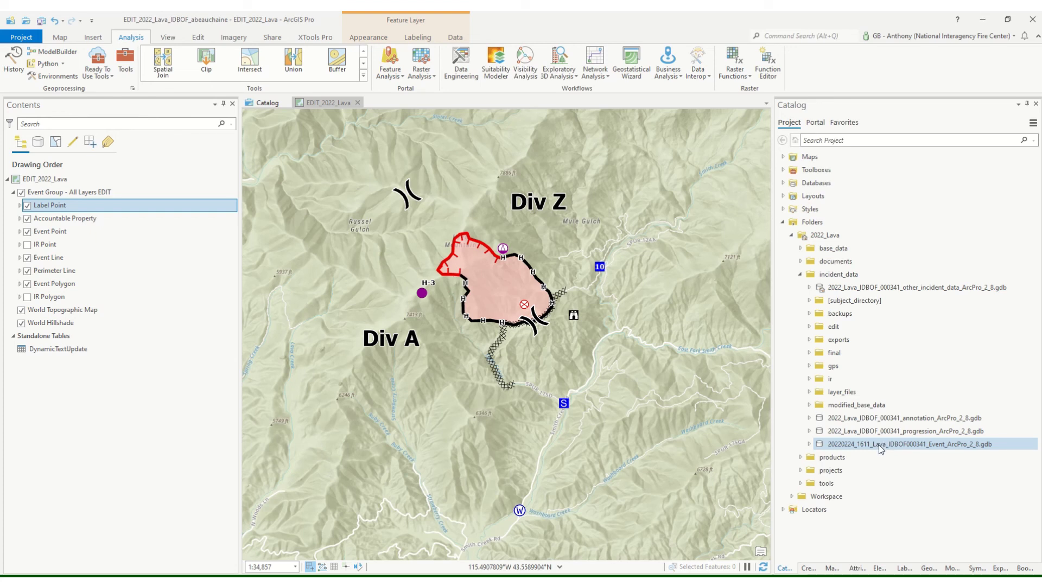
Step: Rename the 20220224_1611 copy to 2022_Lava_IDBOF000341_Event_ArcPro_2_8.gdb
left_click(882, 444)
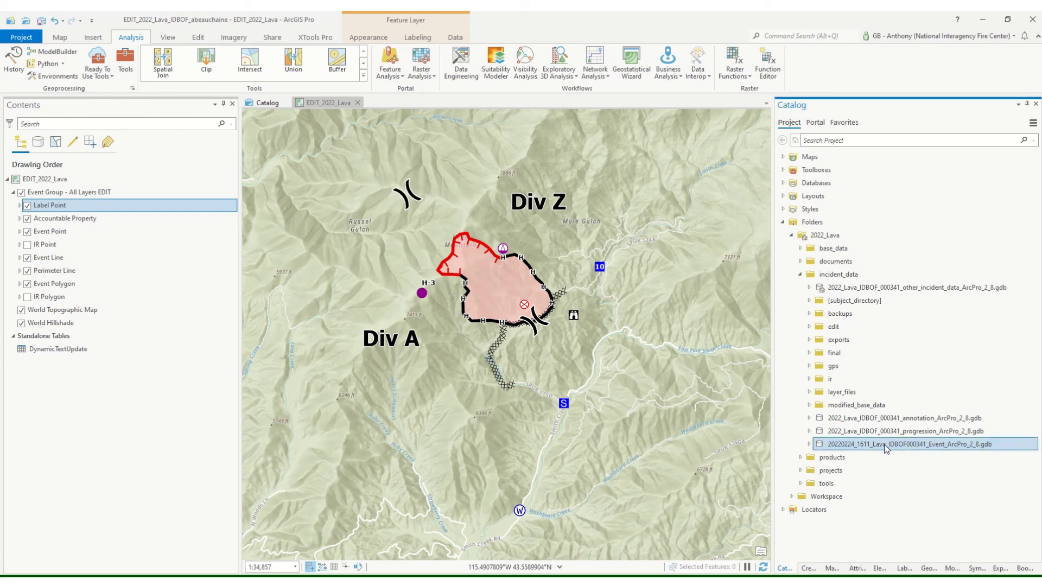
left_click(887, 448)
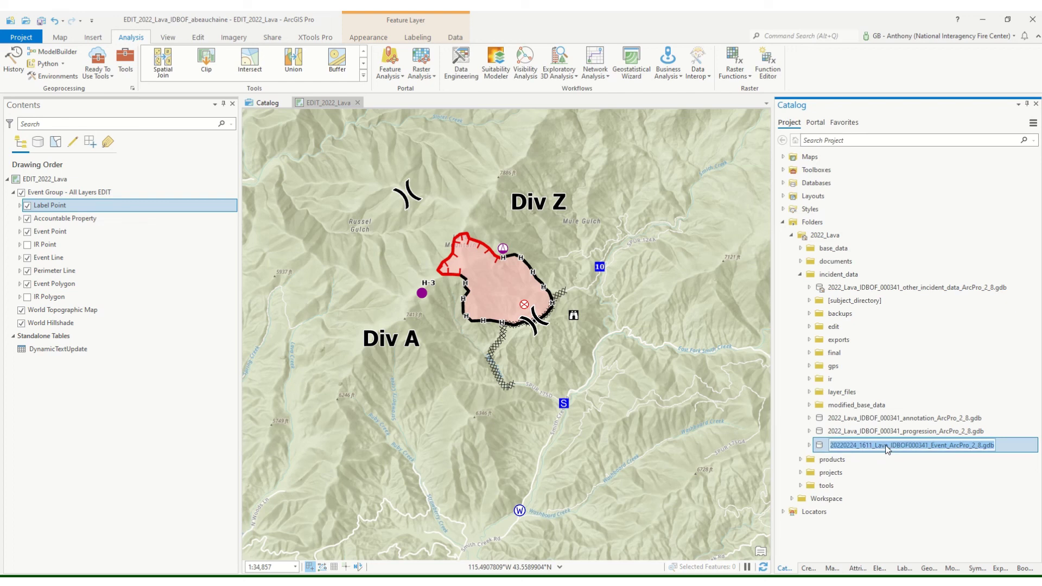
key("ctrl+v")
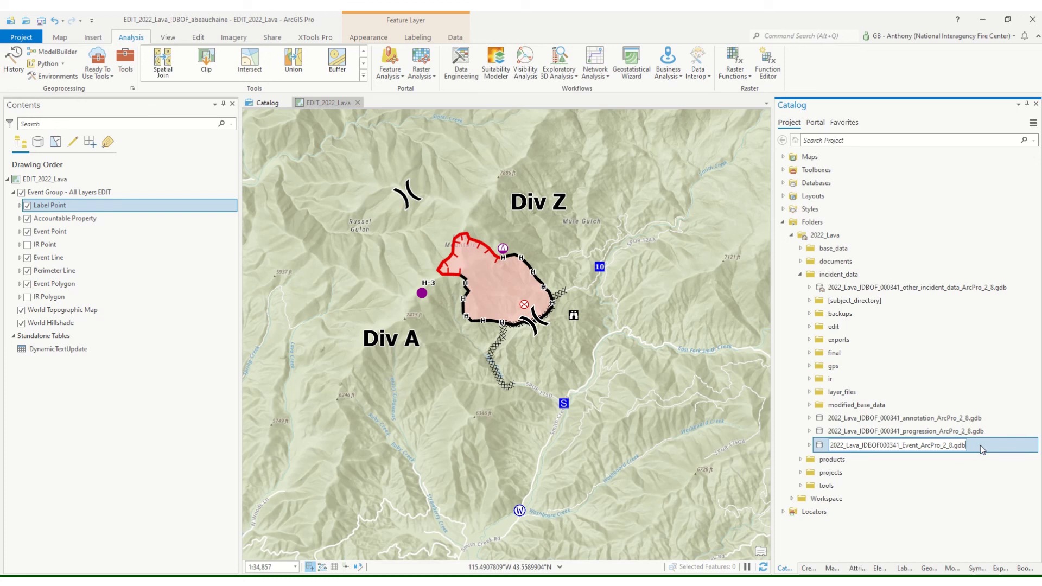
key("Return")
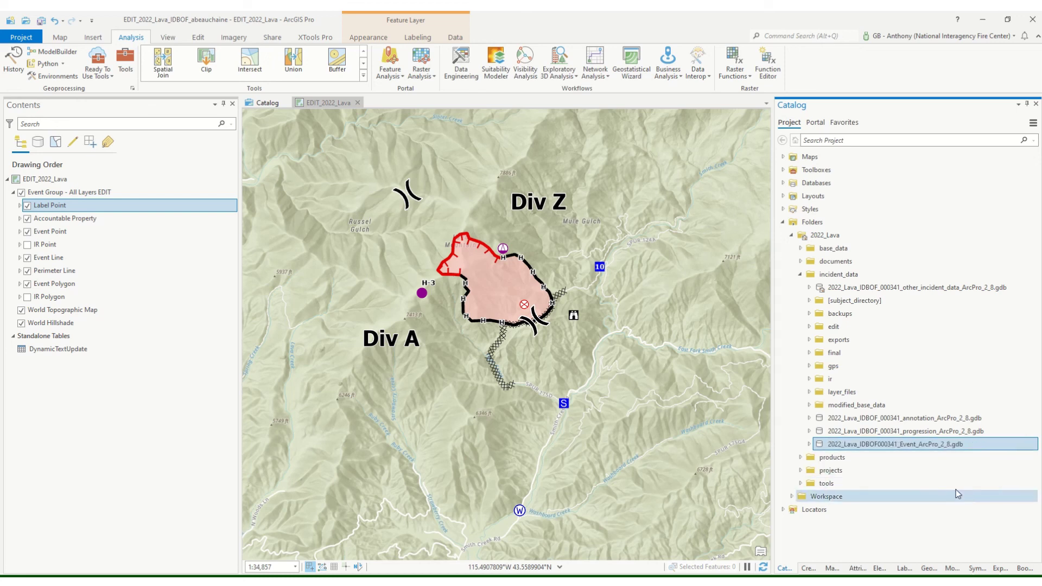